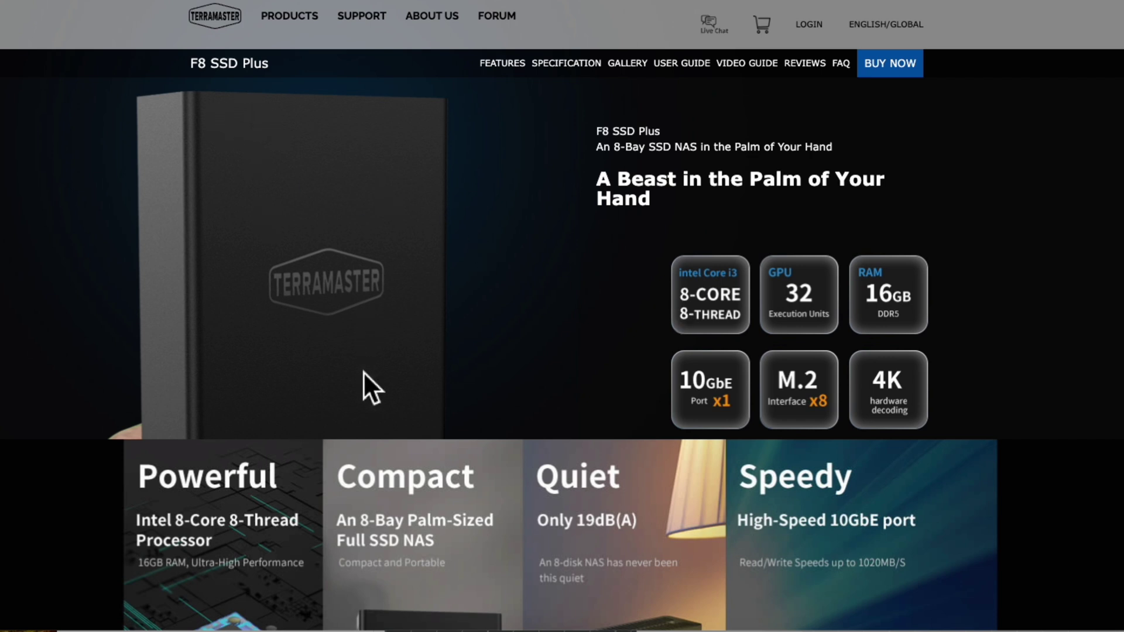
# Step: Scroll down the F8 SSD Plus page past the feature tiles to the 8 × M.2 64TB storage section
pyautogui.scroll(-1, 344, 331)
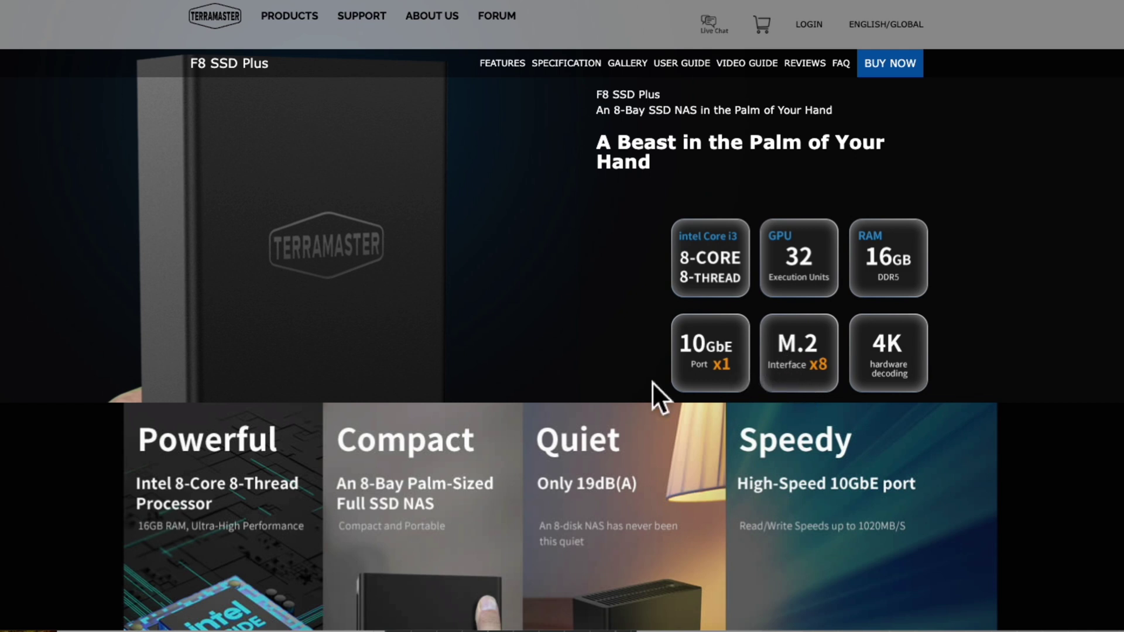
pyautogui.scroll(-3, 564, 453)
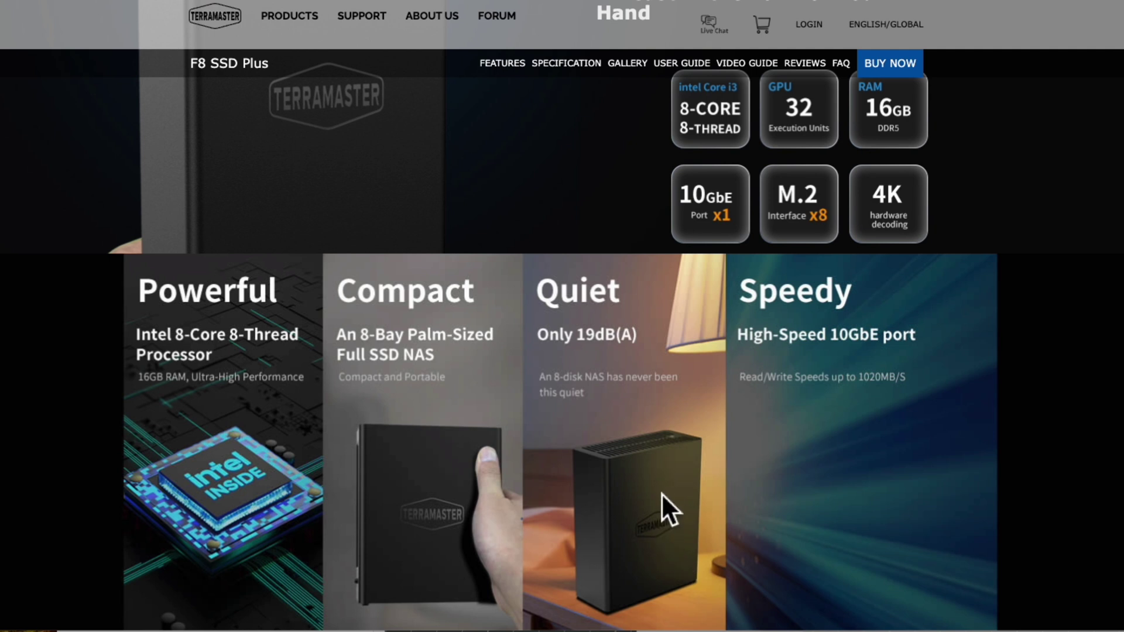
pyautogui.scroll(-10, 679, 490)
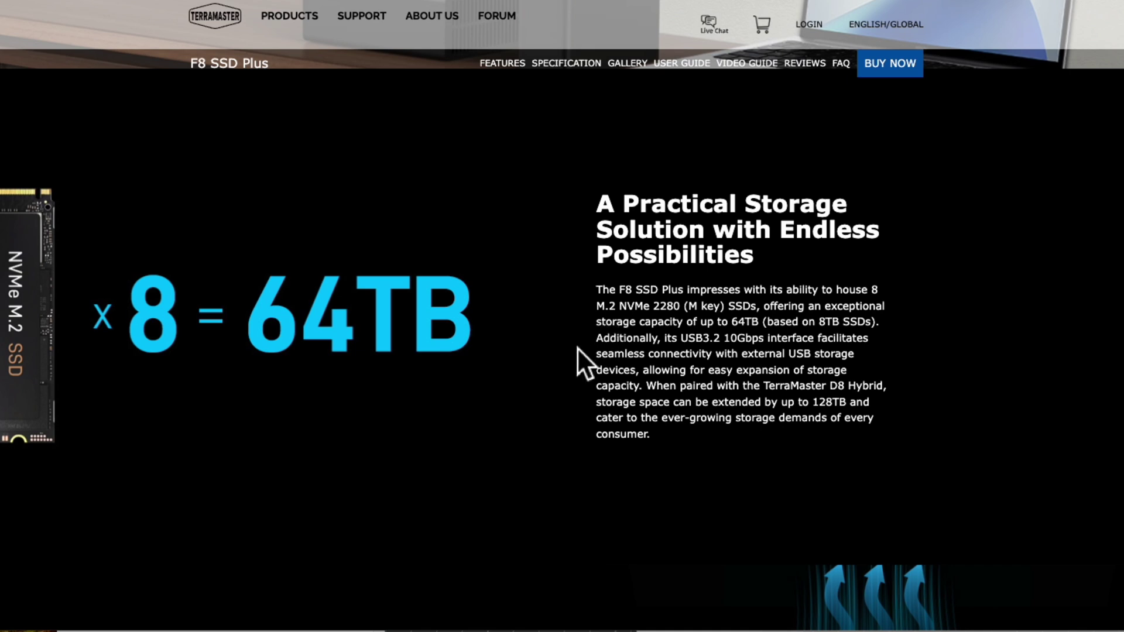
# Step: Scroll a little further down the F8 SSD Plus page
pyautogui.scroll(-5, 539, 439)
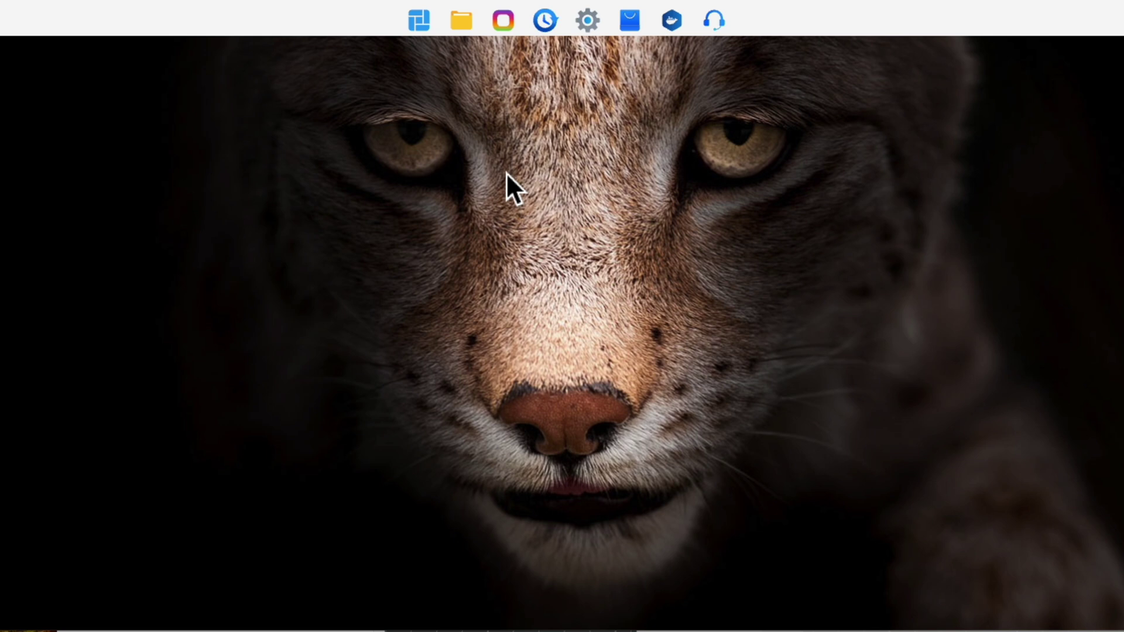
# Step: Open the TOS 6 app launcher showing recently visited apps
pyautogui.click(433, 38)
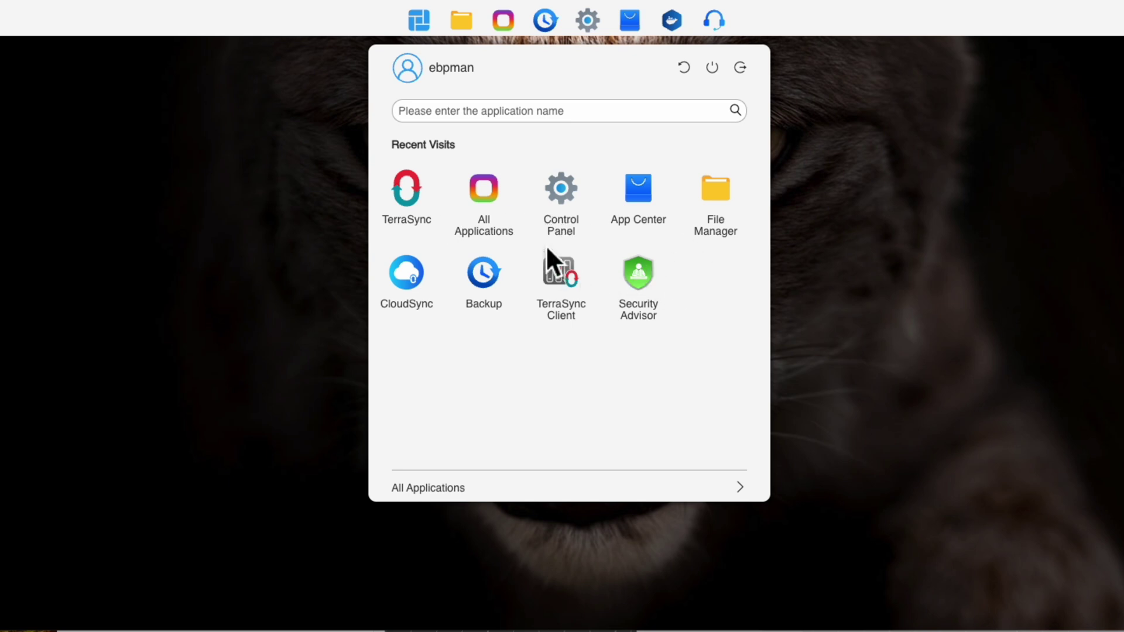
# Step: Launch App Center, dismiss the tips notice and search for 'backup' to list five backup apps
pyautogui.click(640, 199)
pyautogui.click(718, 383)
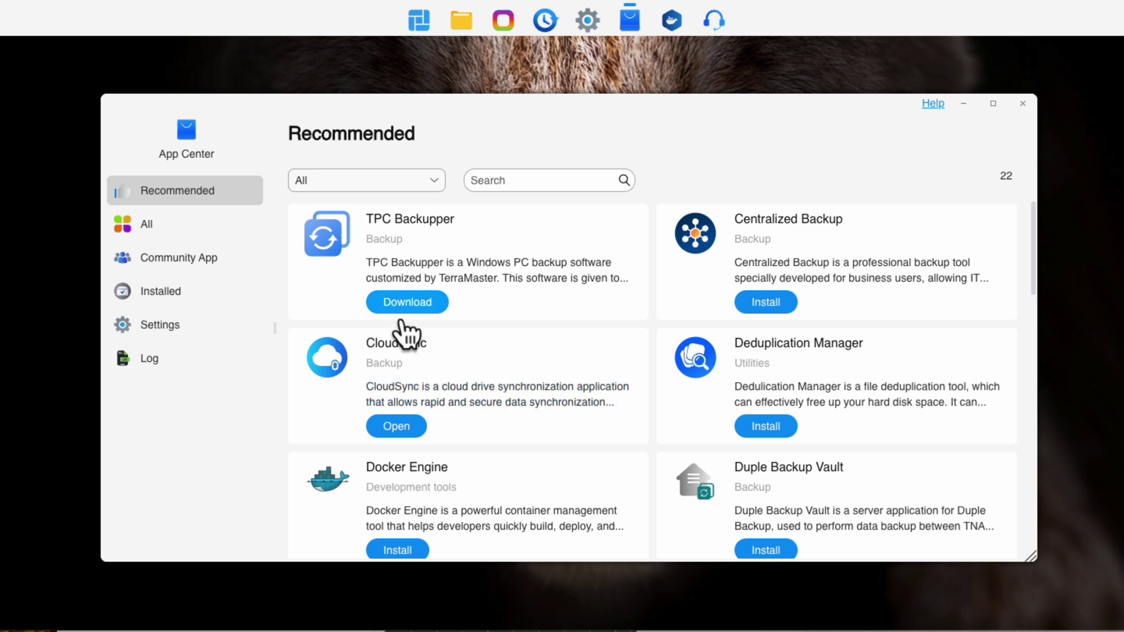
pyautogui.click(440, 185)
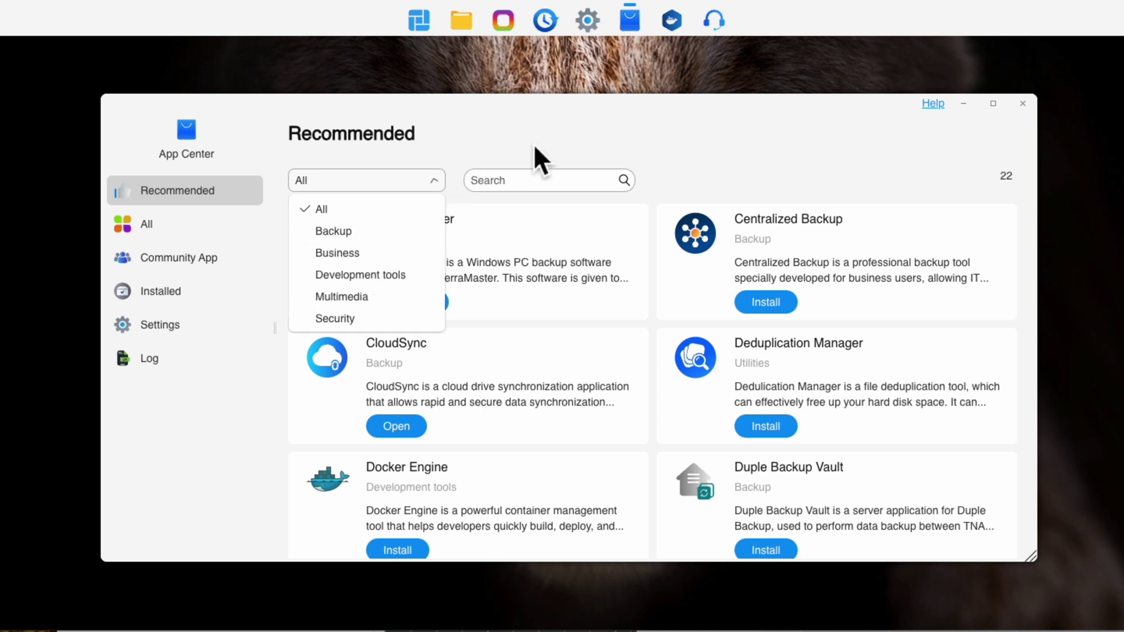
pyautogui.click(504, 185)
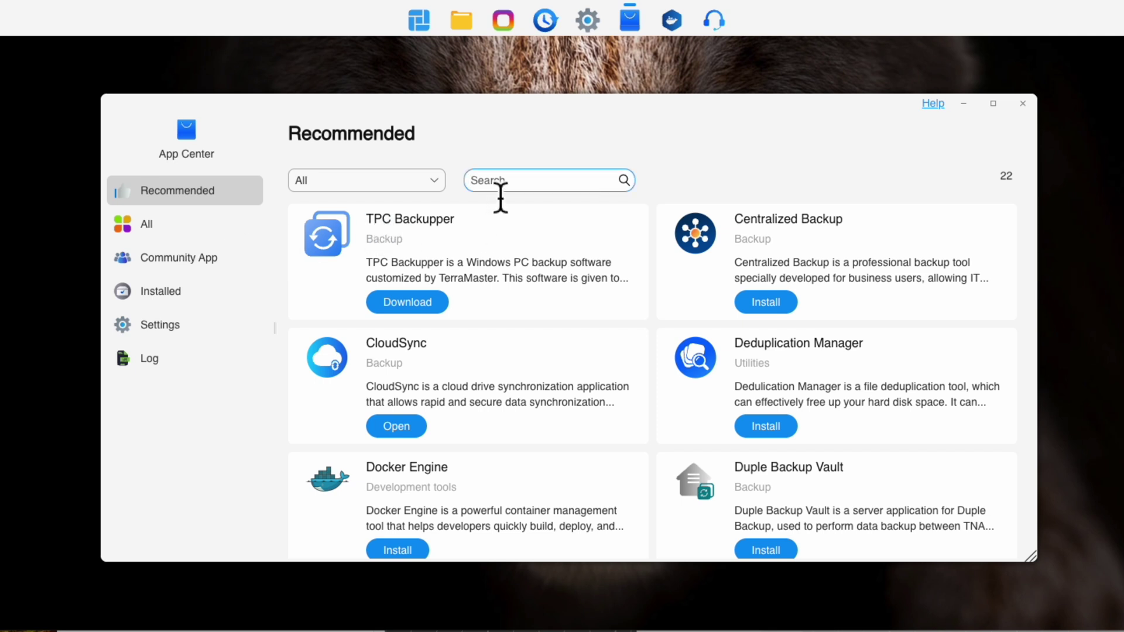
pyautogui.write('backup')
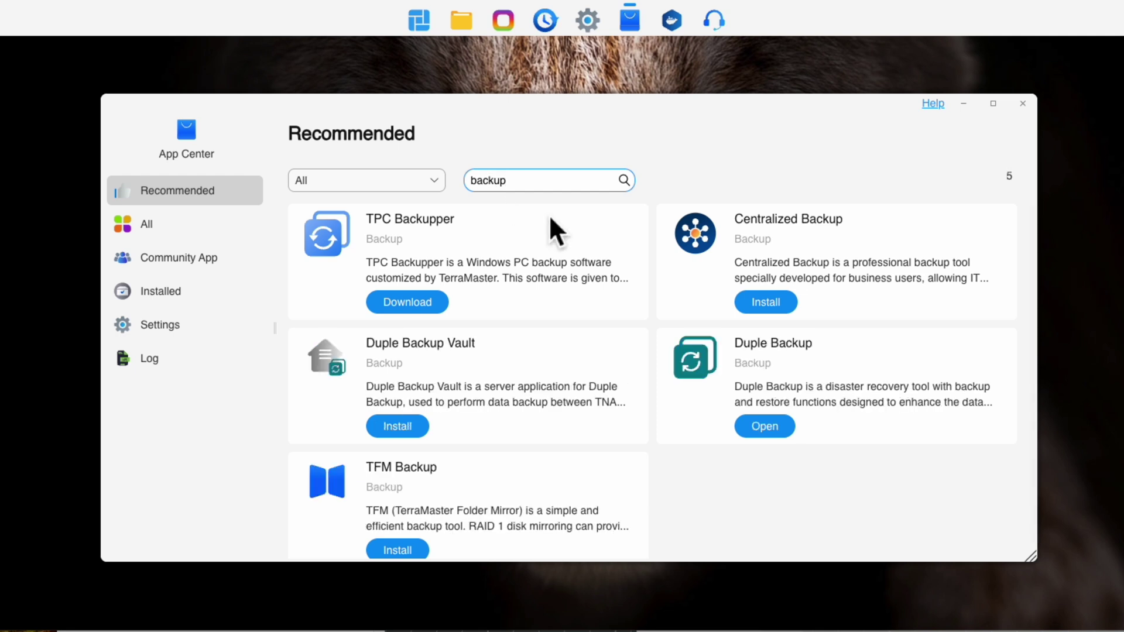
pyautogui.doubleClick(535, 183)
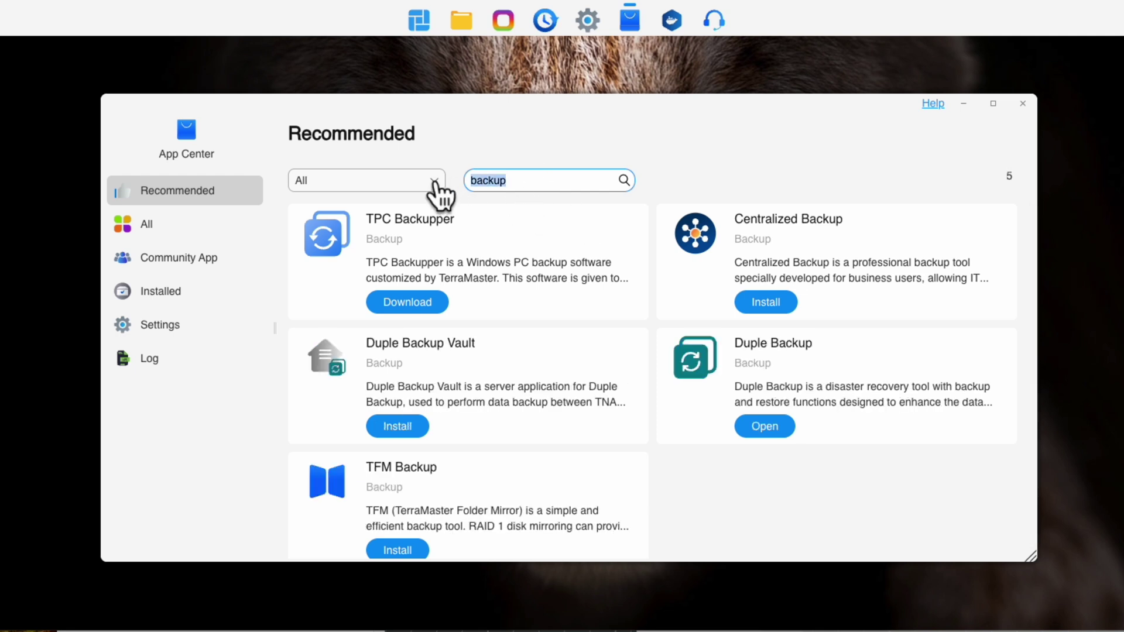
# Step: Search App Center for 'plex', then filter apps to the Backup category
pyautogui.write('pl')
pyautogui.press('BackSpace')
pyautogui.press('BackSpace')
pyautogui.write('p')
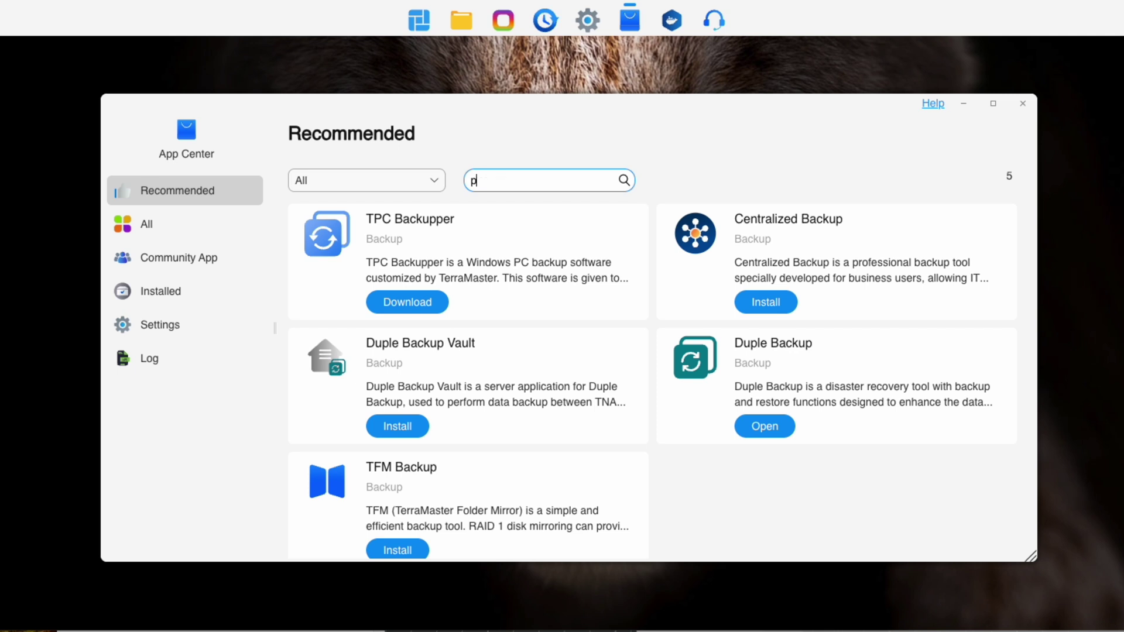
pyautogui.write('lex')
pyautogui.press('Return')
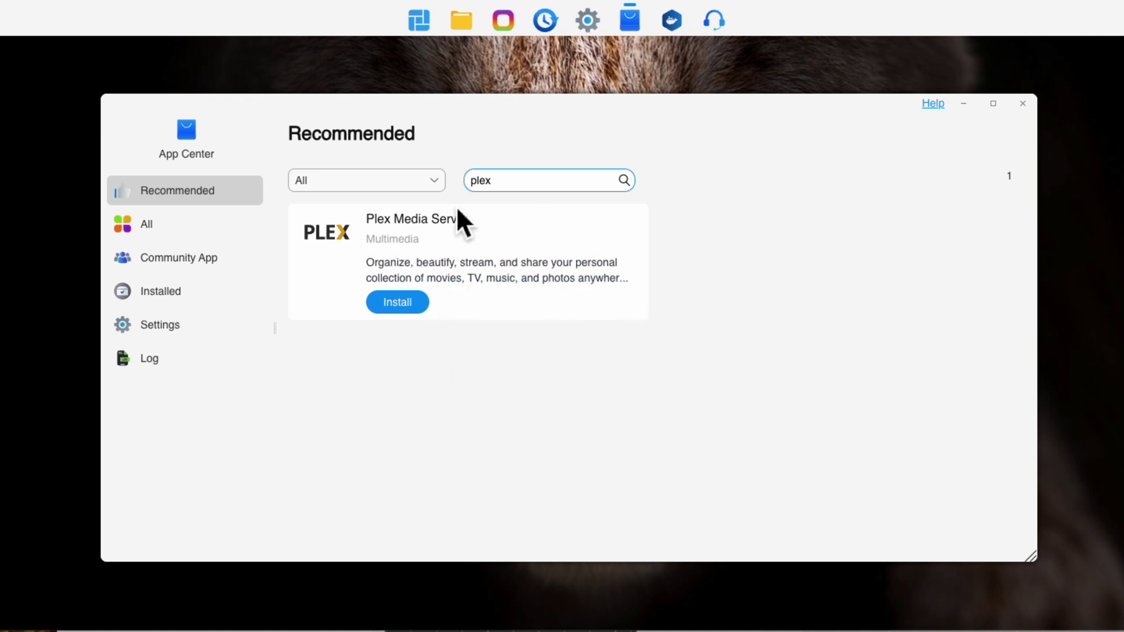
pyautogui.click(440, 185)
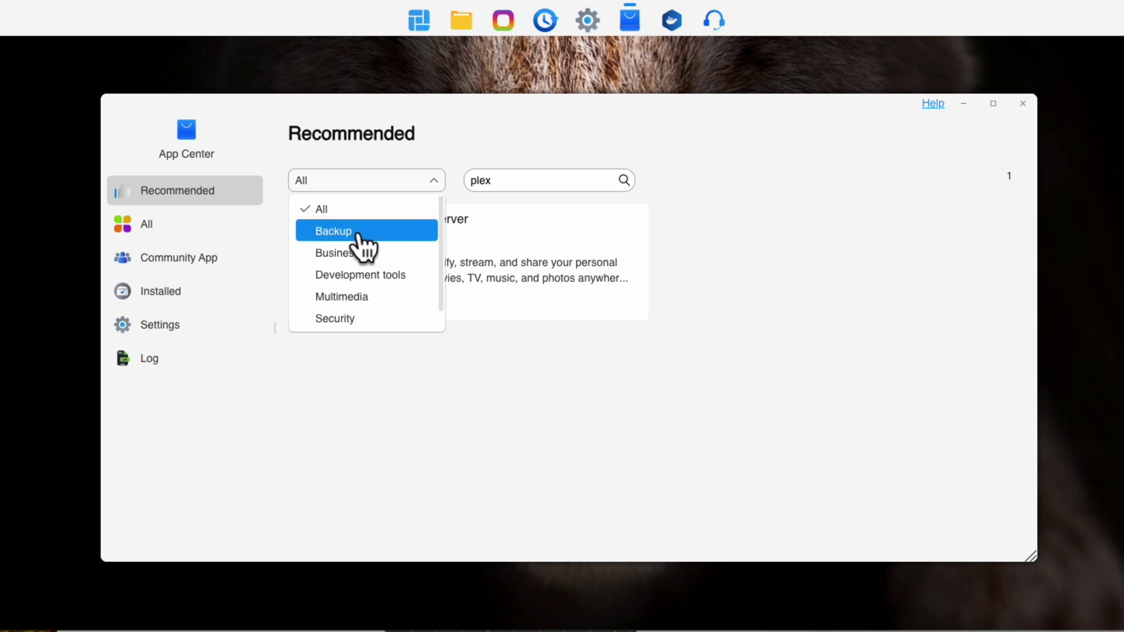
pyautogui.click(360, 232)
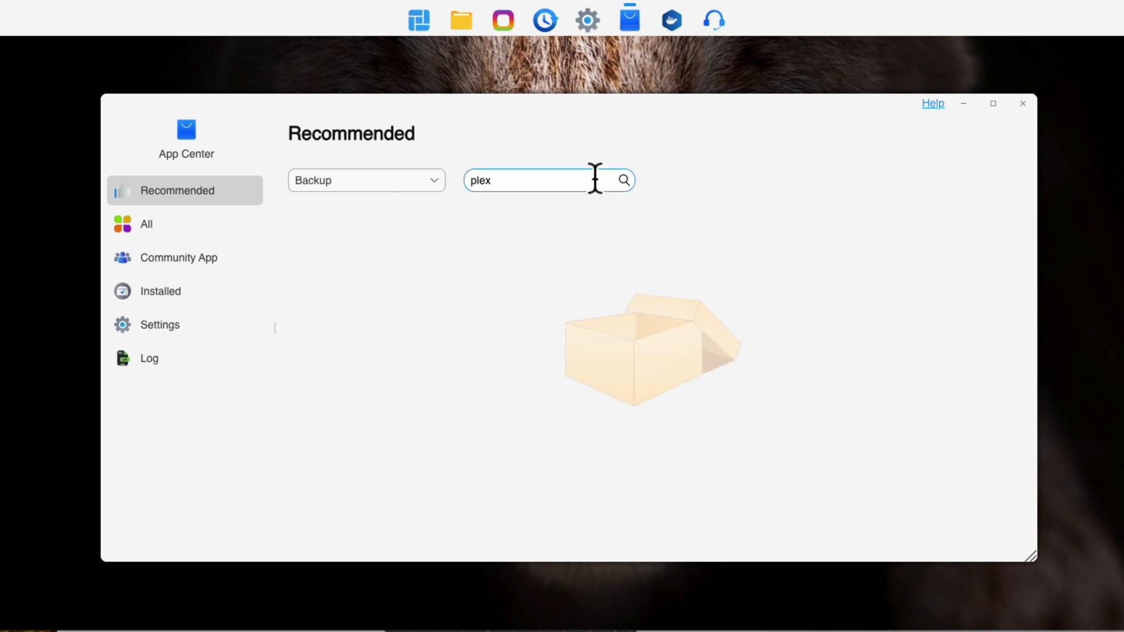
# Step: Clear the search, browse Business and Development tools categories, then list installed apps
pyautogui.moveTo(595, 178); pyautogui.dragTo(472, 187)
pyautogui.press('BackSpace')
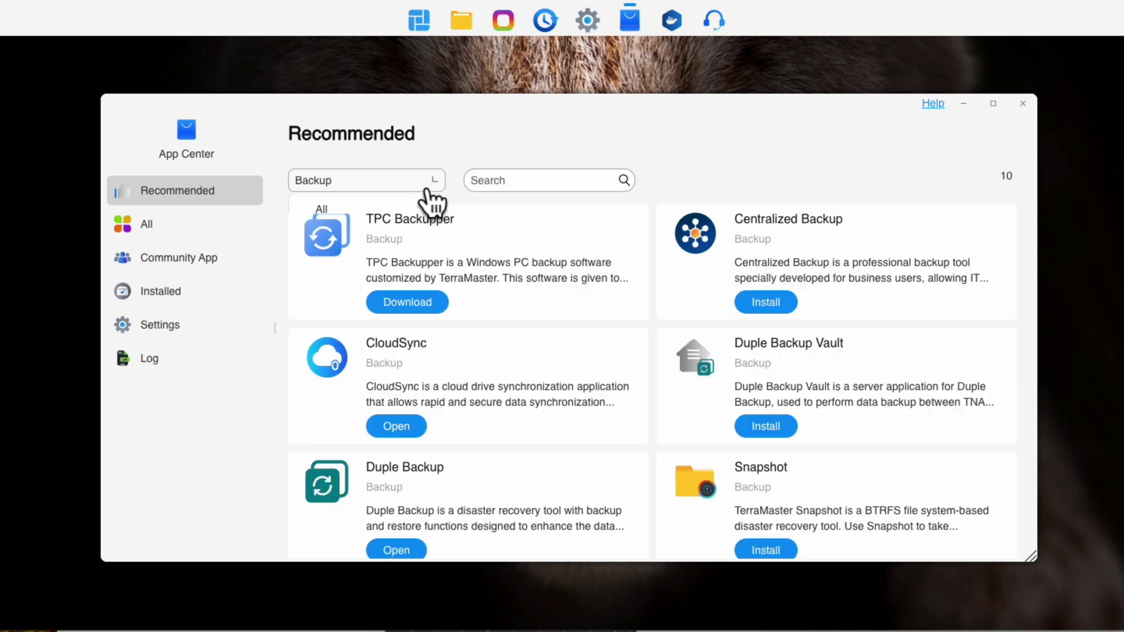
pyautogui.click(430, 189)
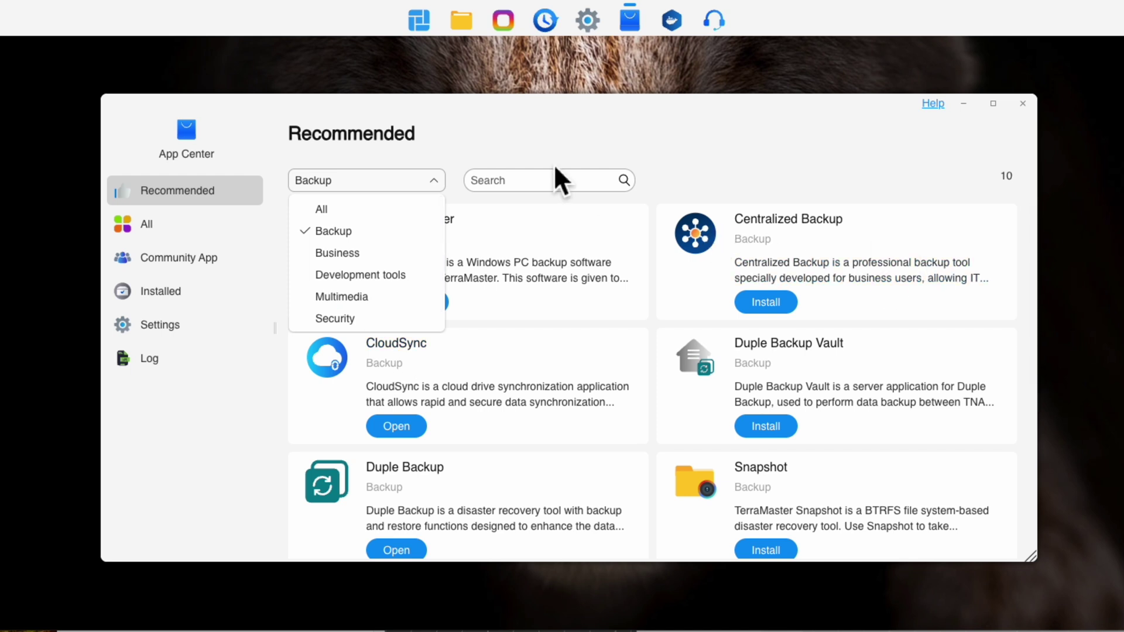
pyautogui.click(379, 260)
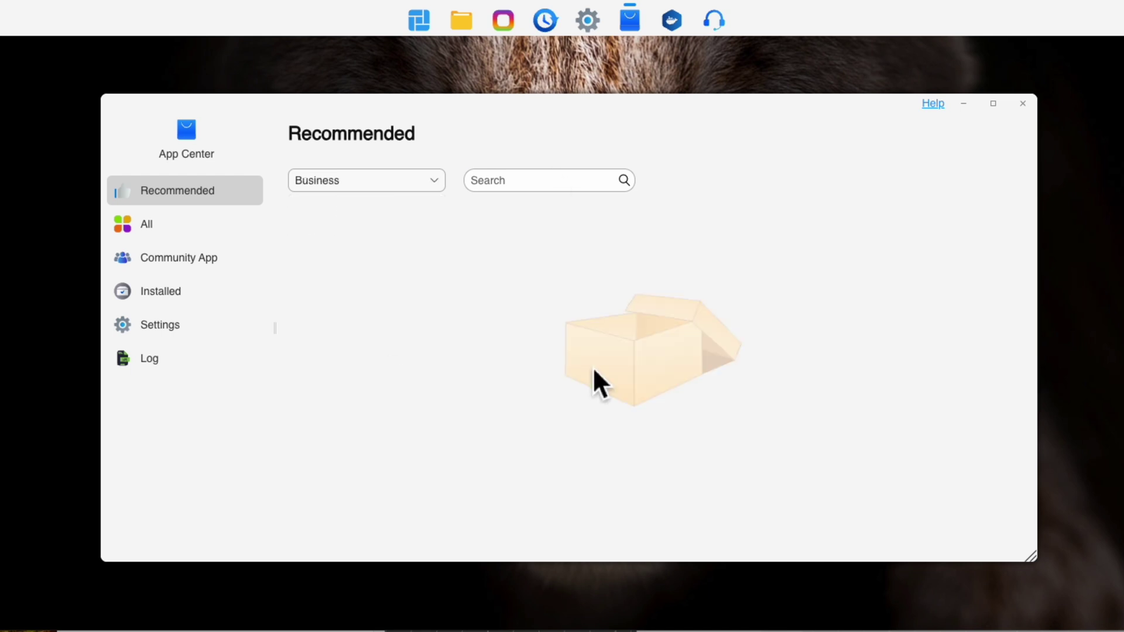
pyautogui.click(448, 193)
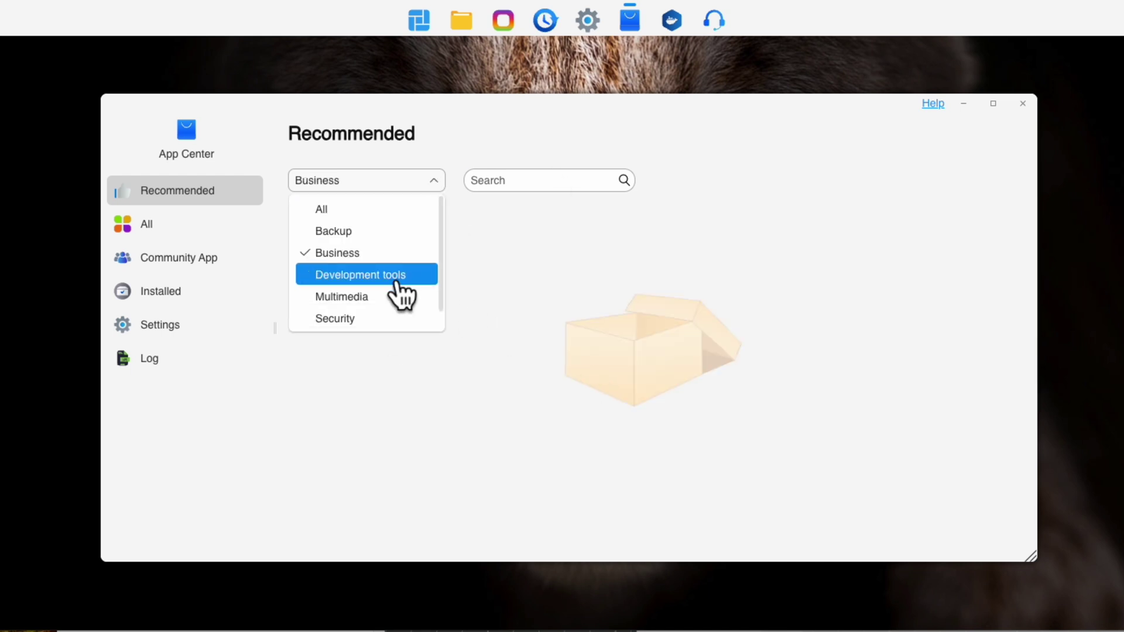
pyautogui.click(393, 275)
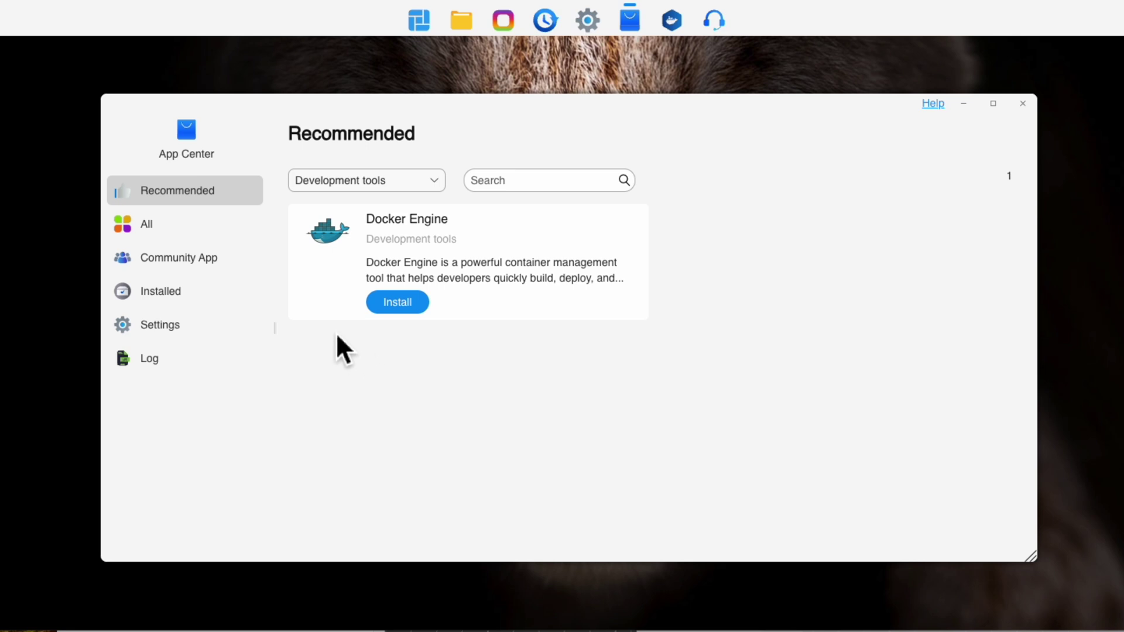
pyautogui.click(216, 297)
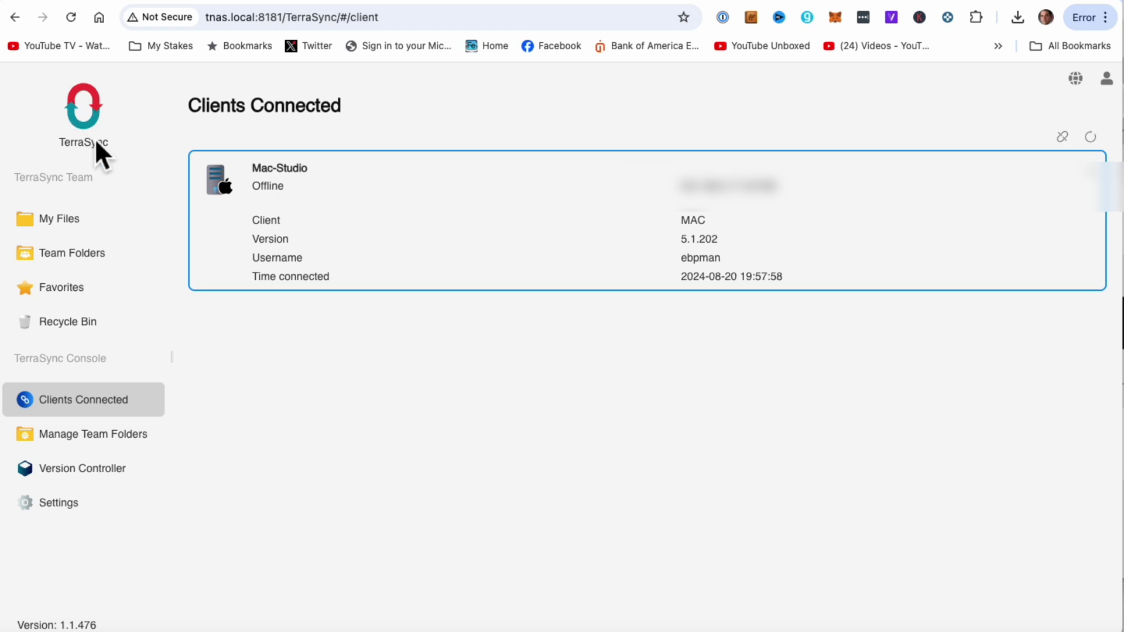
# Step: Show TerraSync's My Files and open the TerraSync folder
pyautogui.click(79, 229)
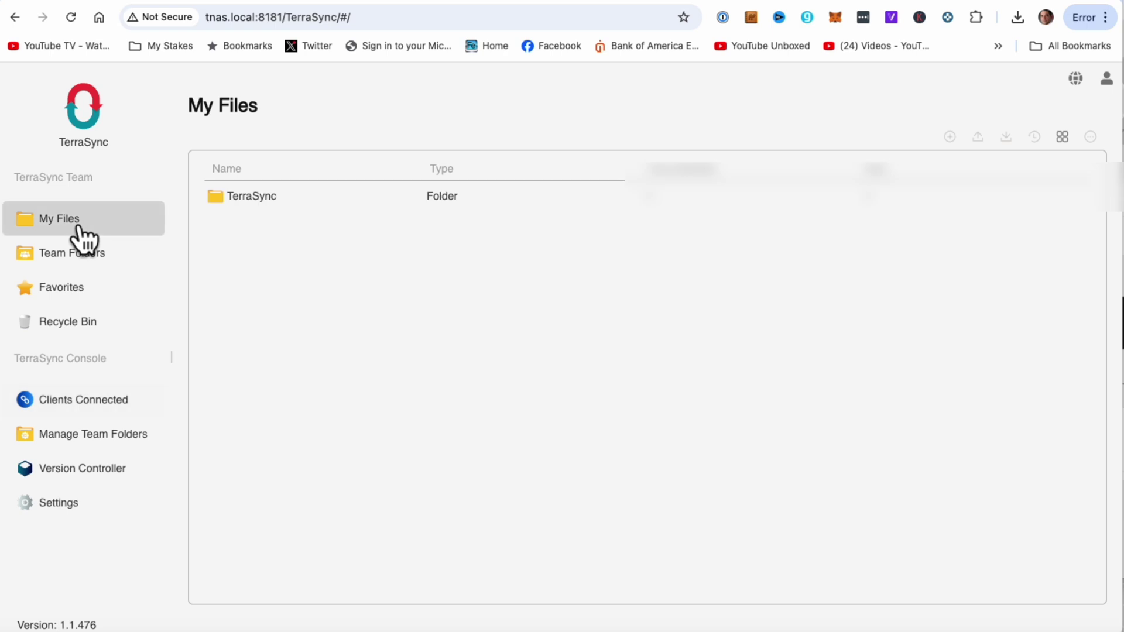
pyautogui.doubleClick(254, 199)
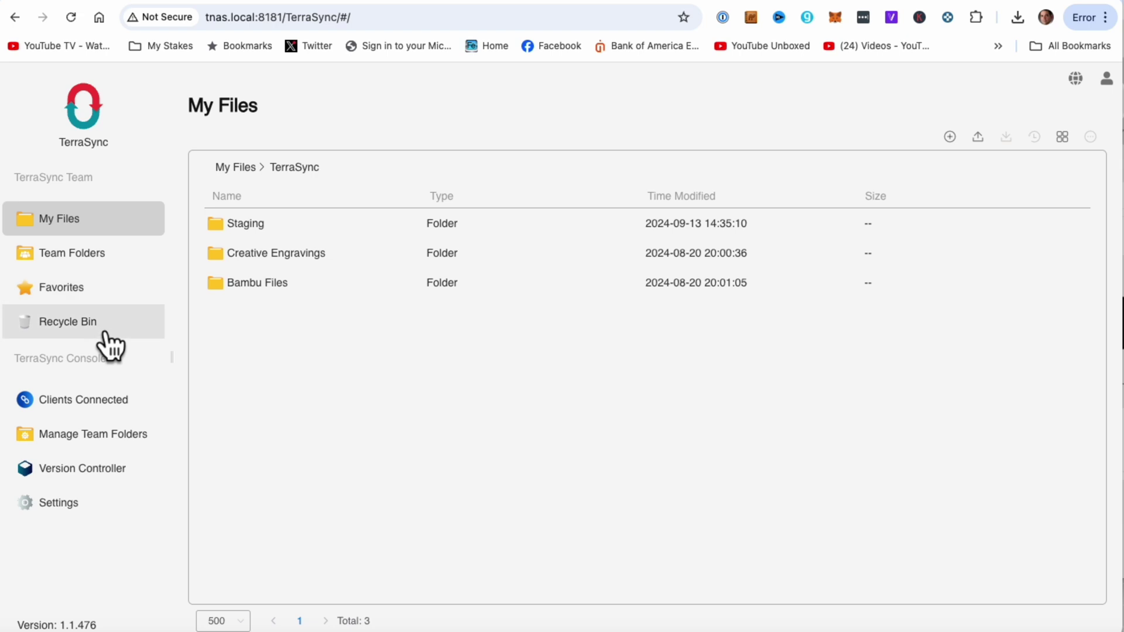
pyautogui.click(104, 405)
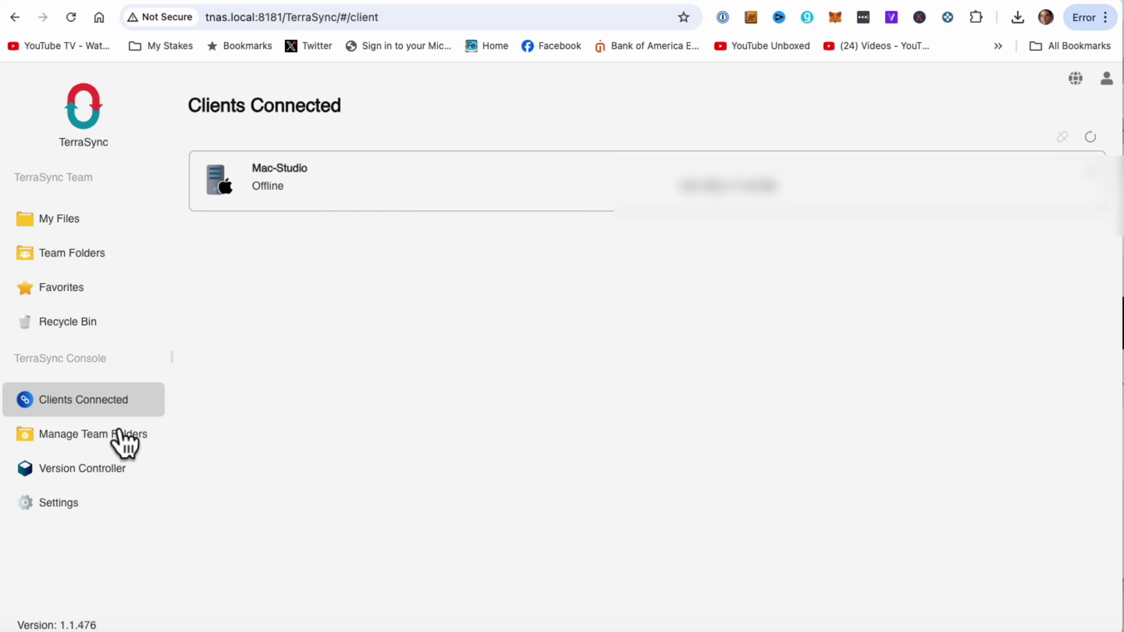
pyautogui.click(81, 443)
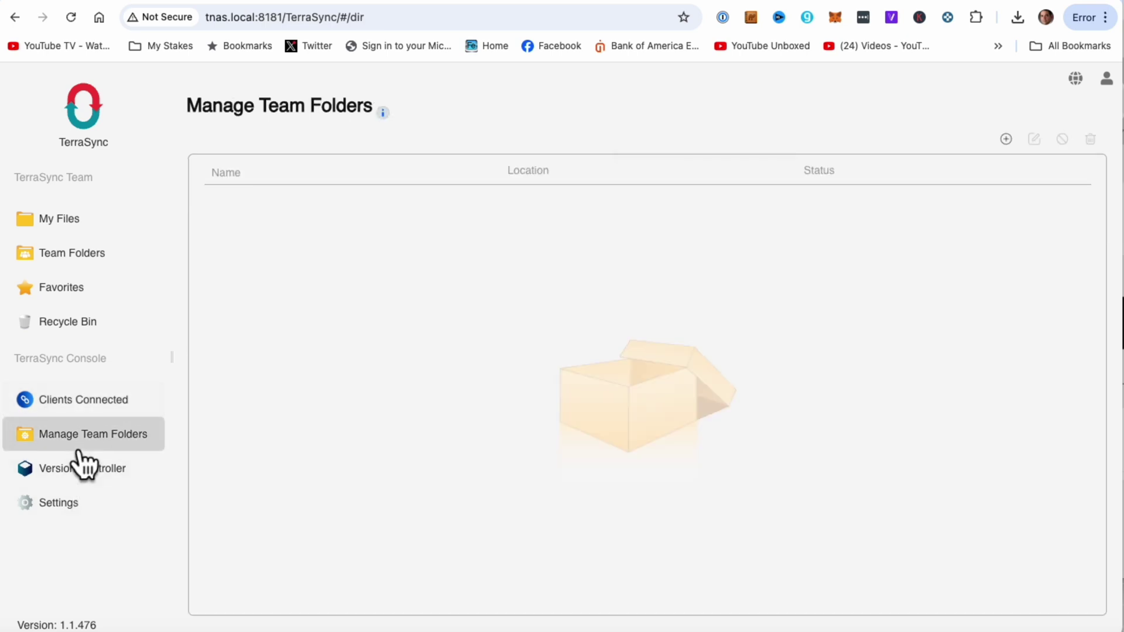
pyautogui.click(65, 479)
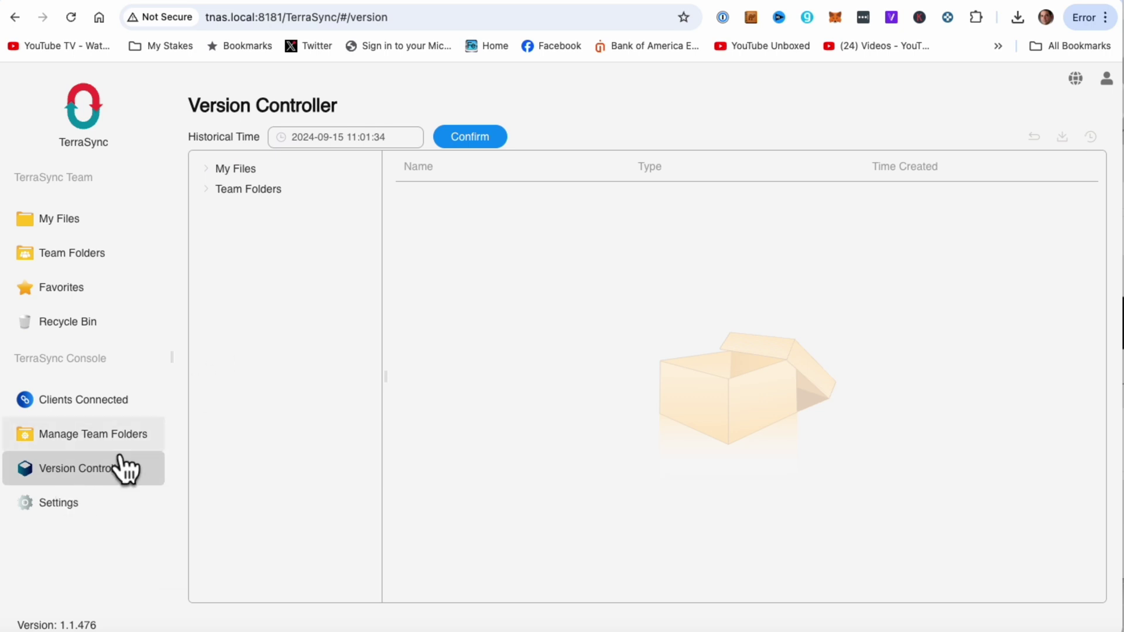
pyautogui.click(81, 508)
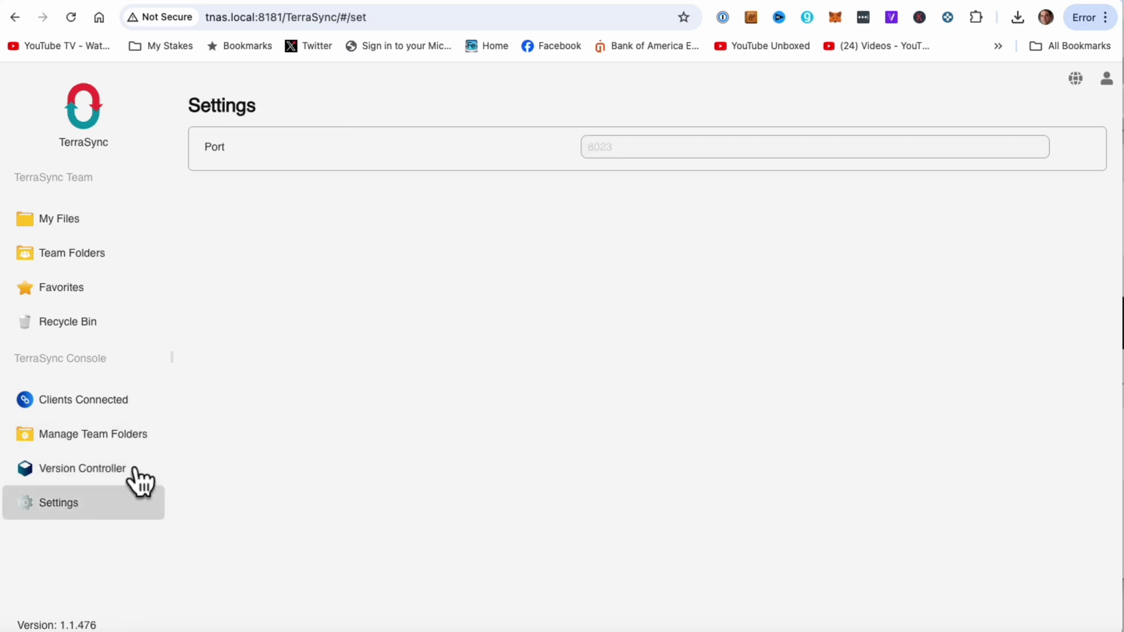
pyautogui.click(88, 236)
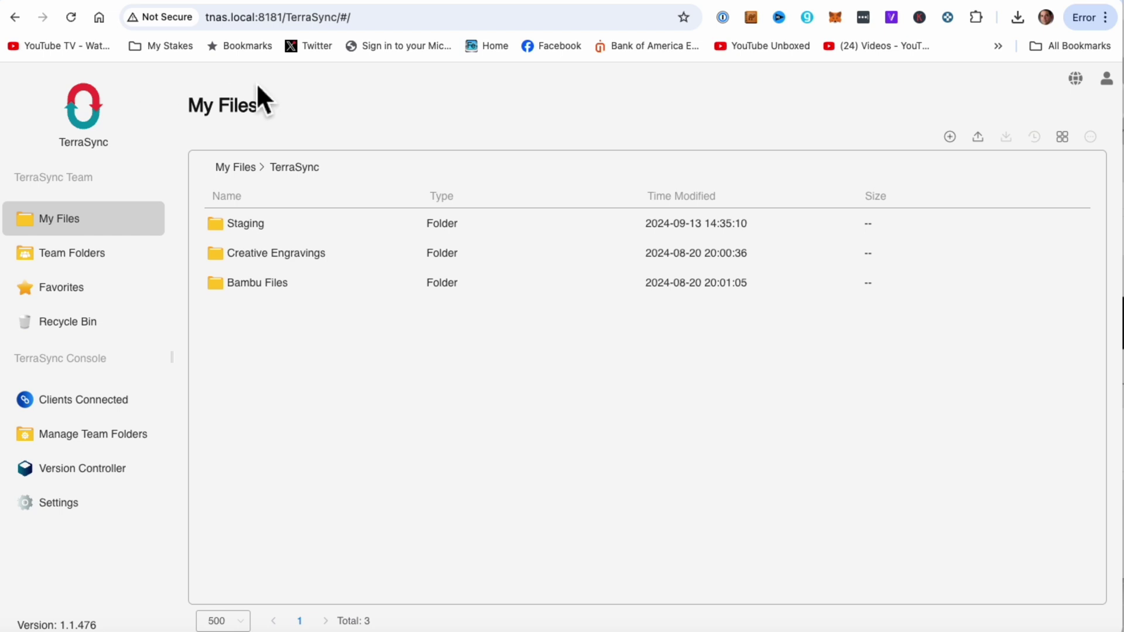
# Step: Switch to the TNAS PC app window with Super+Tab
pyautogui.press('super+Tab')
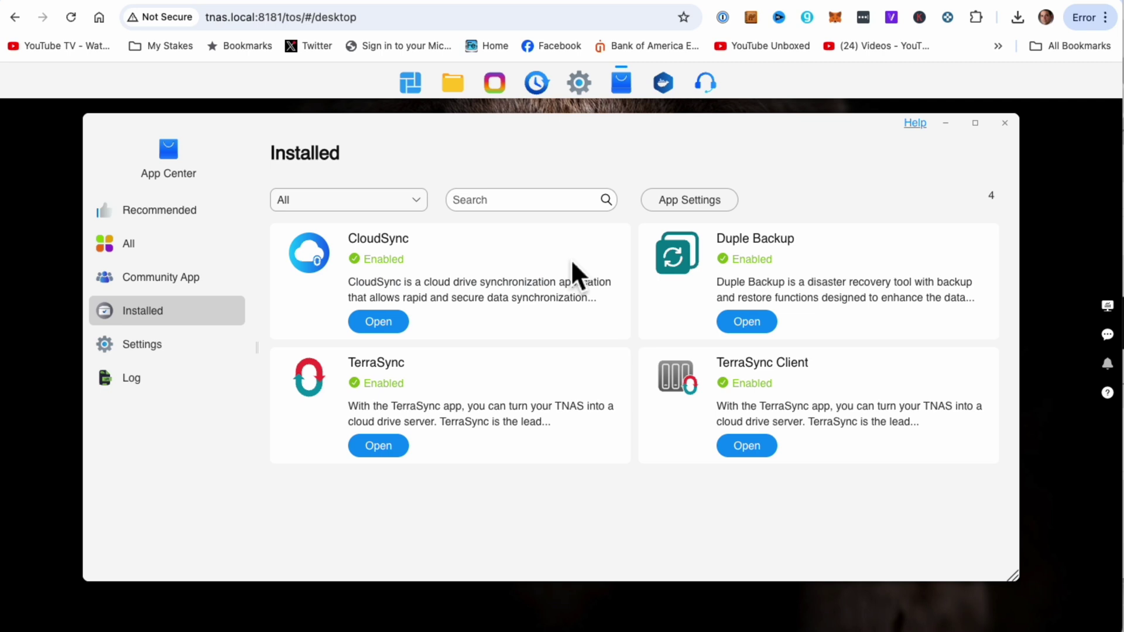
# Step: Open the Control Panel and scroll down to its System Info group
pyautogui.click(112, 341)
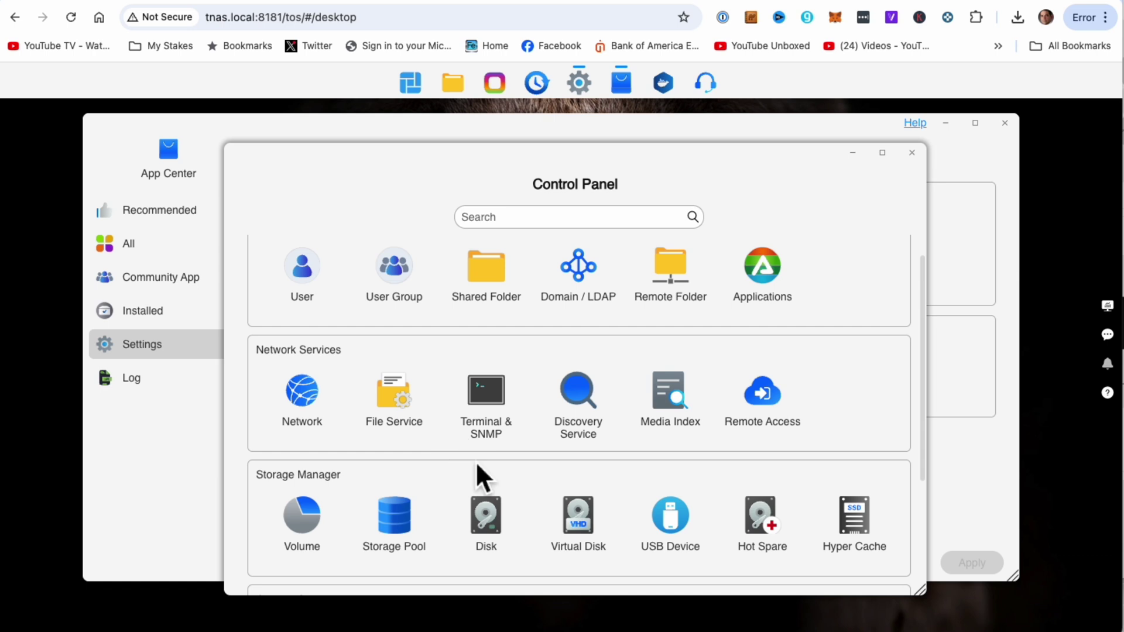
pyautogui.scroll(-3, 502, 494)
pyautogui.scroll(-2, 502, 487)
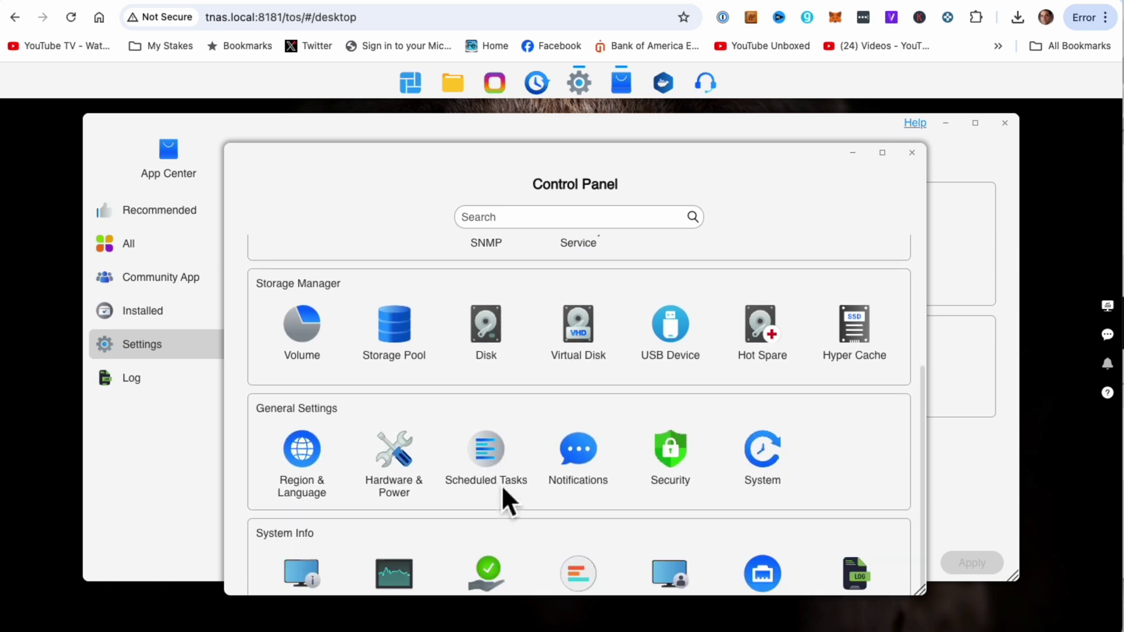
pyautogui.scroll(-2, 500, 495)
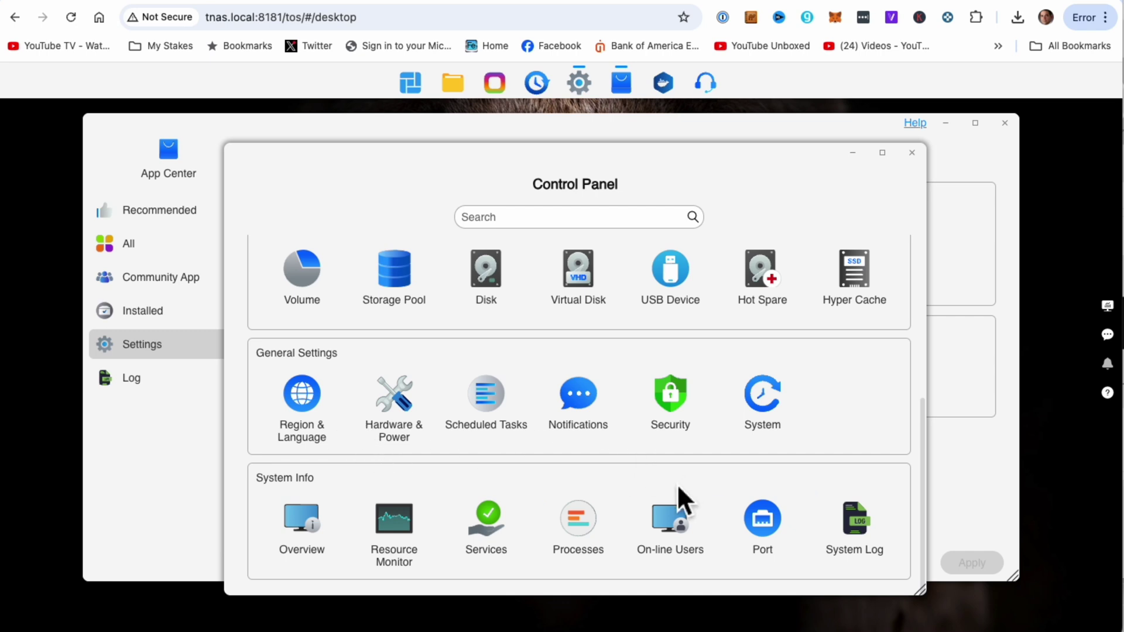
# Step: Show the System Info Overview page with load, CPU, memory and hardware status
pyautogui.click(566, 477)
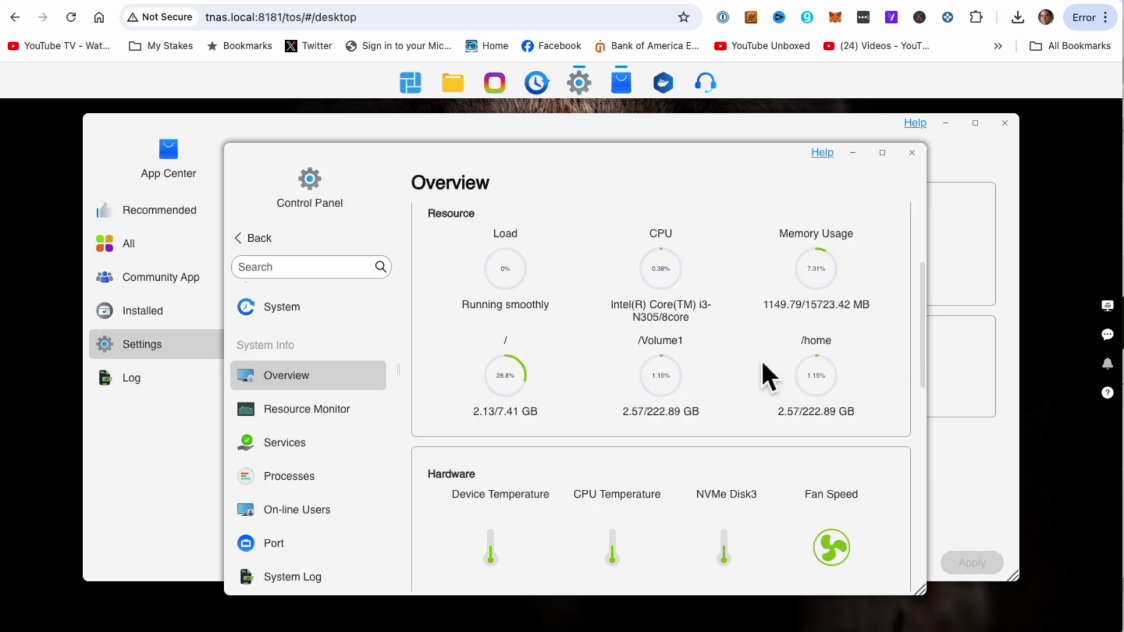